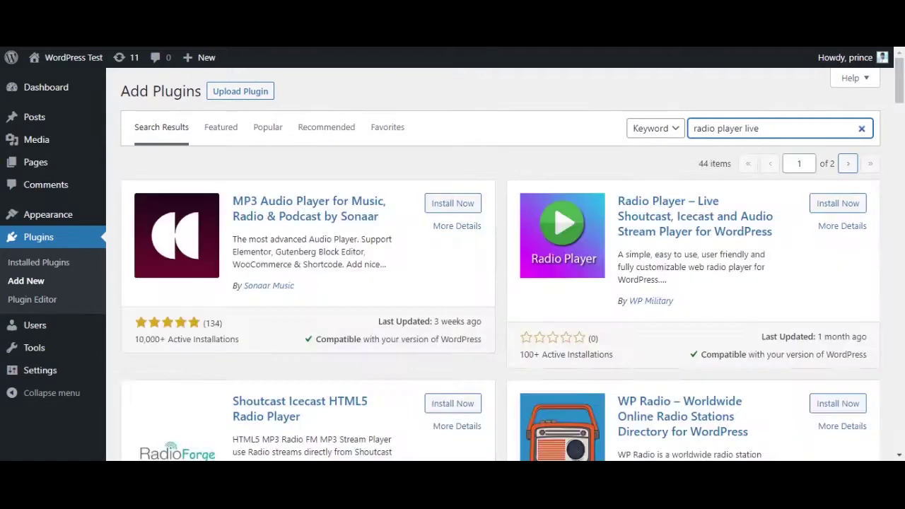
# - Install and activate the Radio Player – Live Shoutcast, Icecast and Audio Stream Player plugin
pyautogui.click(837, 205)
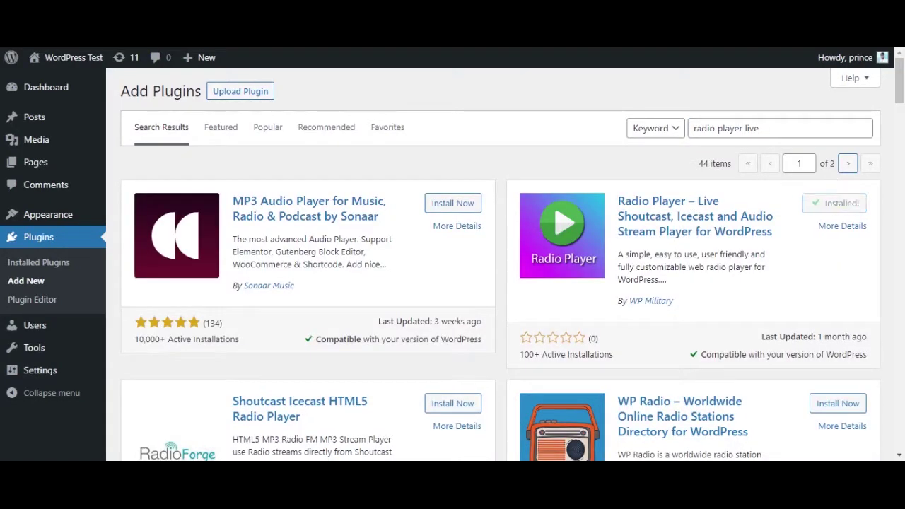
pyautogui.click(840, 209)
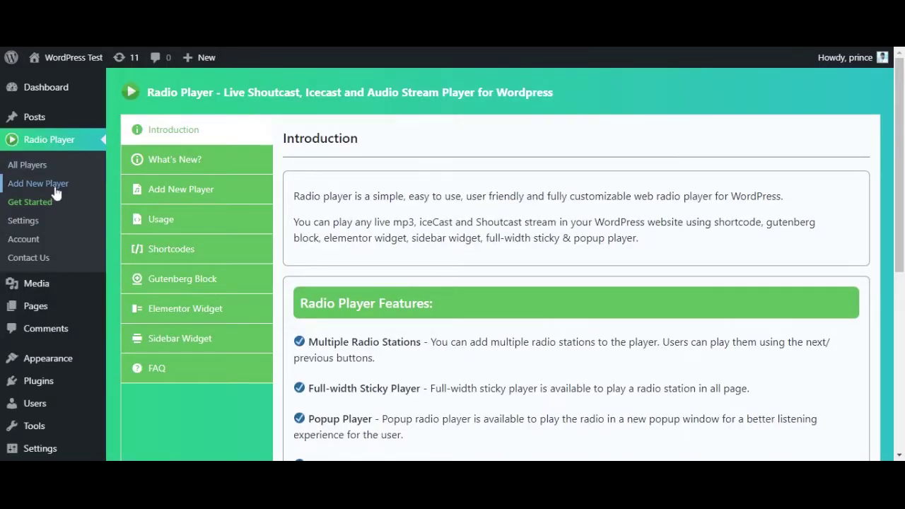
# - Start a new radio player and title it "Player Title"
pyautogui.click(38, 183)
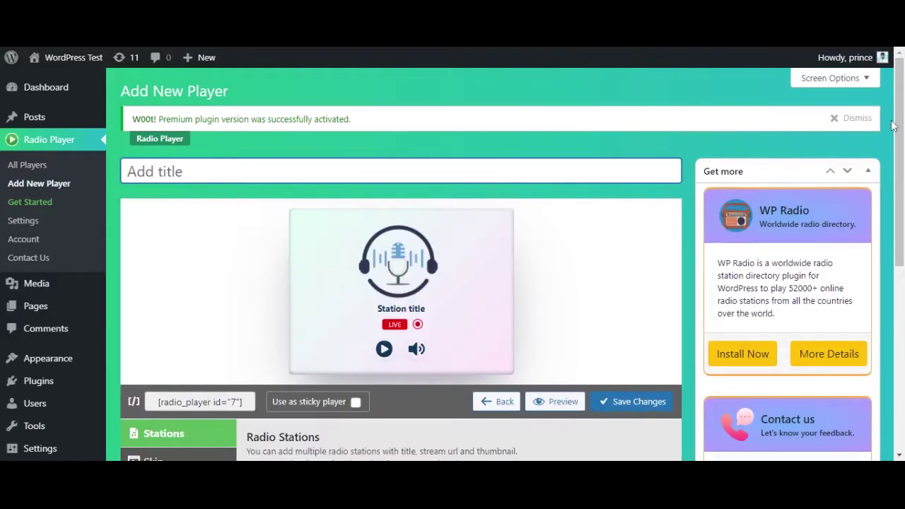
pyautogui.write('Player')
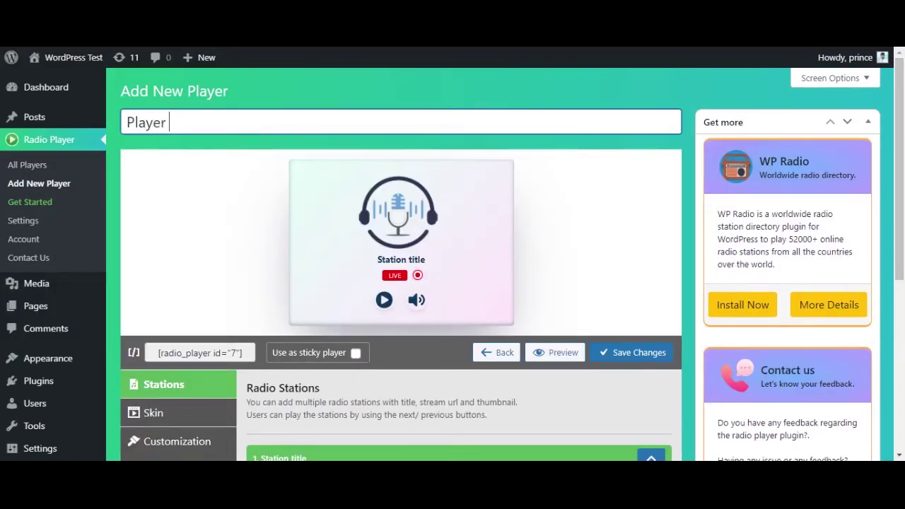
pyautogui.scroll(-3, 280, 124)
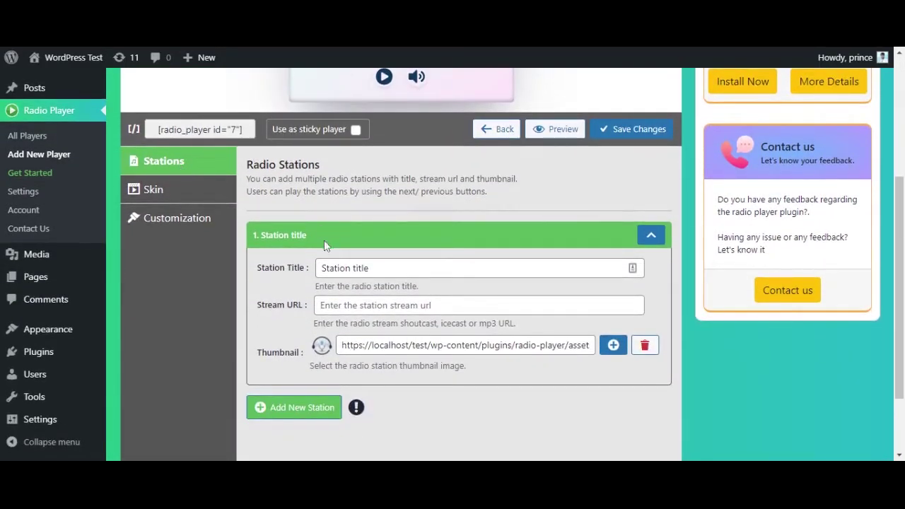
pyautogui.click(343, 268)
pyautogui.write('Fox News Talk')
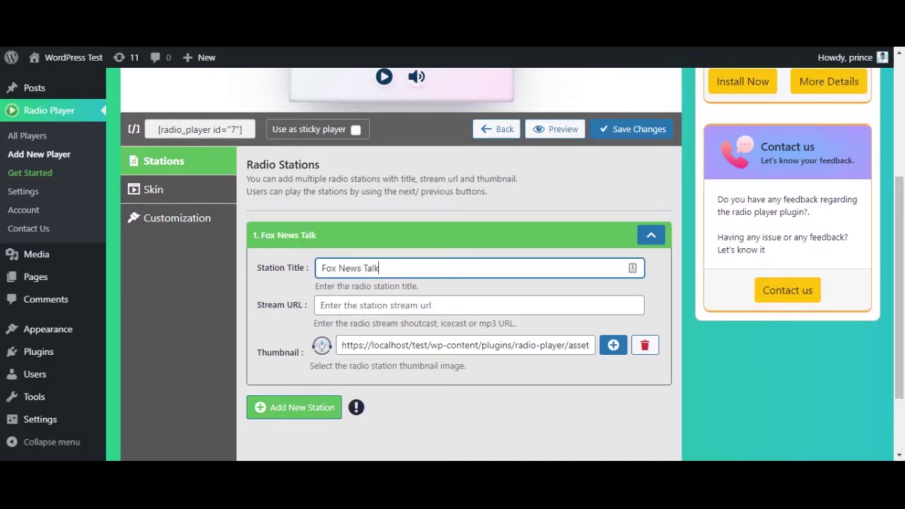
pyautogui.click(479, 304)
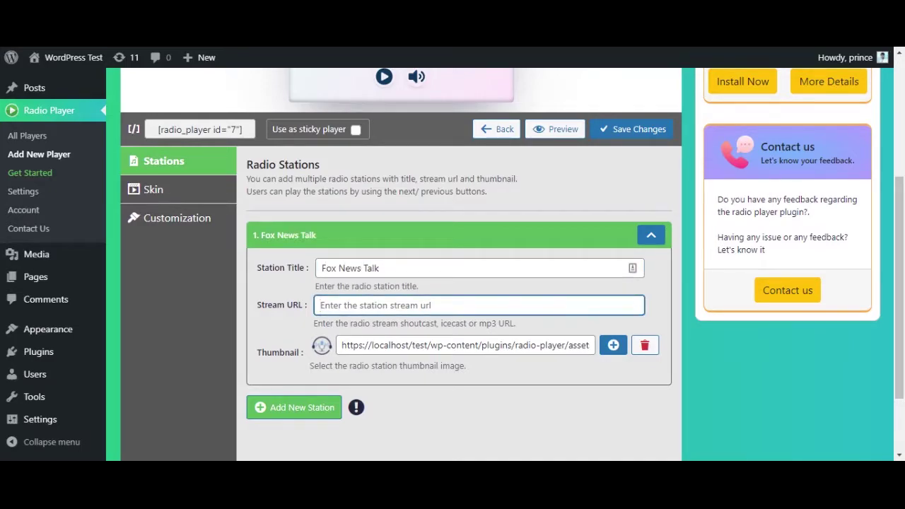
pyautogui.write('https://streaming-ent.shoutcast.com/foxnews')
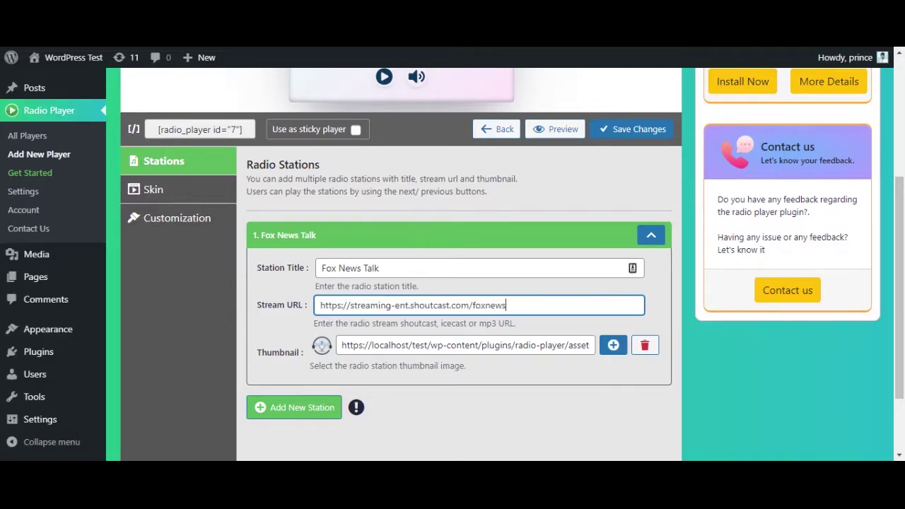
pyautogui.tripleClick(465, 345)
pyautogui.write('https://cdn.onlineradiobox.com/img/l/3/11853.v5.png')
pyautogui.scroll(-1, 473, 368)
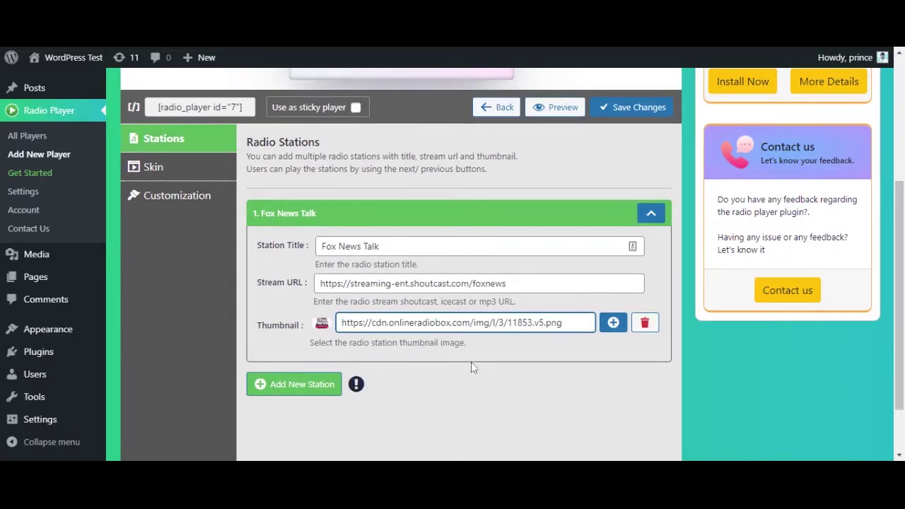
pyautogui.click(294, 384)
pyautogui.click(290, 388)
pyautogui.write('WMAL')
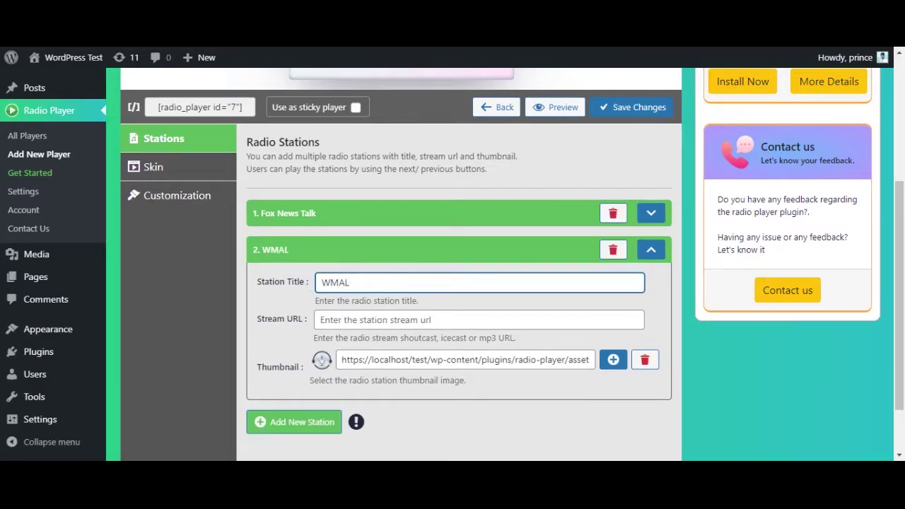
pyautogui.click(478, 319)
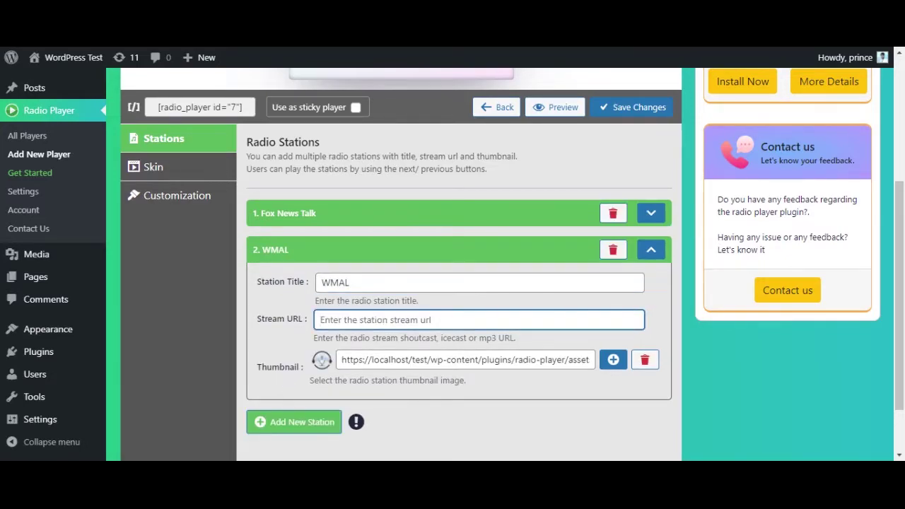
pyautogui.write('https://playerservices.streamtheworld.com/api/livestream-redirect/WMALFM_SC')
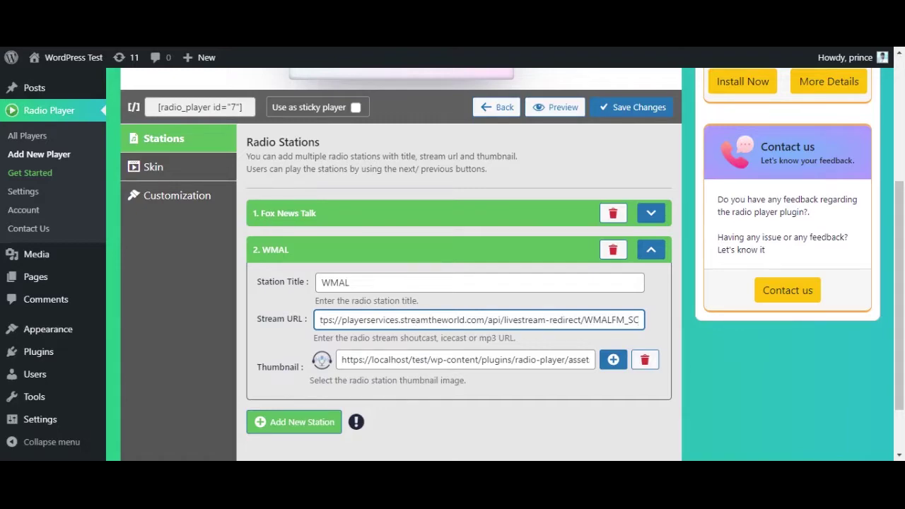
pyautogui.press('Tab')
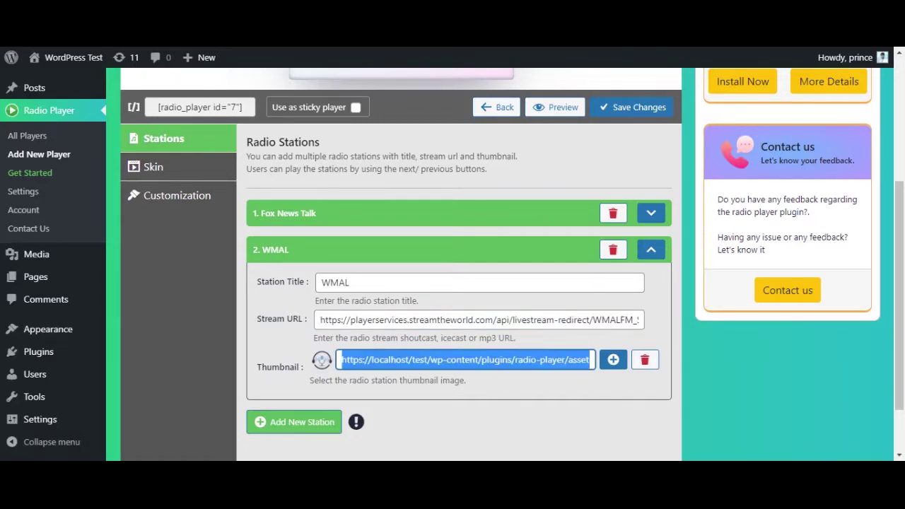
pyautogui.write('https://cdn.onlineradiobox.com/img/l/0/21590.v5.png')
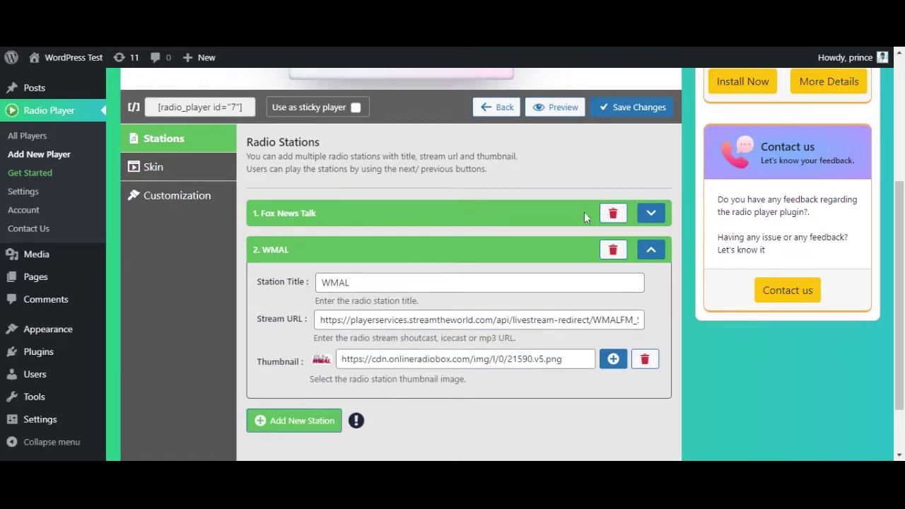
# - Try Skin 2, Skin 3, Skin 4 and the dark skin with the round control dial on the player in turn
pyautogui.click(193, 170)
pyautogui.scroll(2, 290, 165)
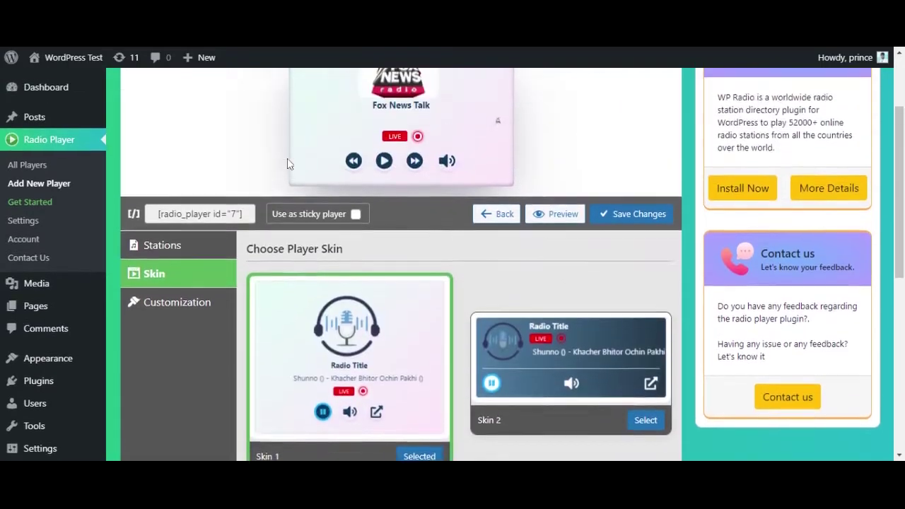
pyautogui.click(503, 367)
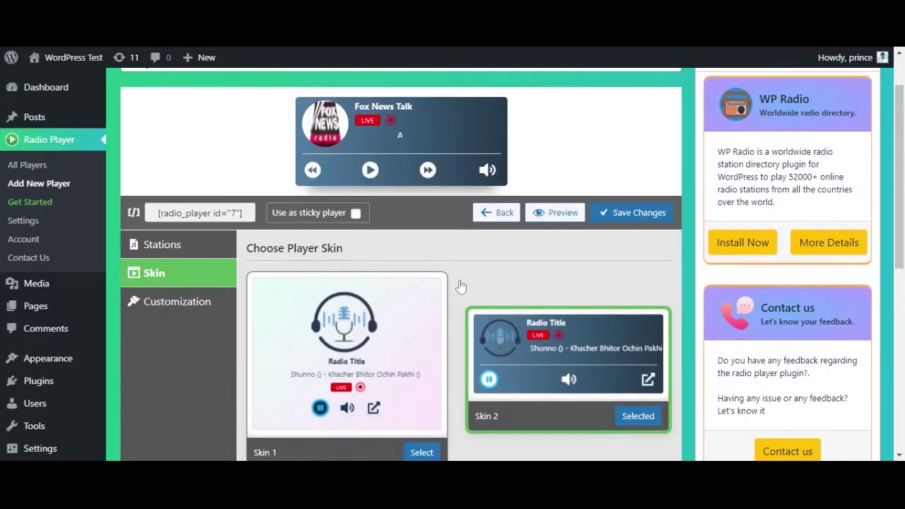
pyautogui.scroll(-3, 414, 248)
pyautogui.click(391, 312)
pyautogui.scroll(3, 414, 212)
pyautogui.scroll(-5, 448, 174)
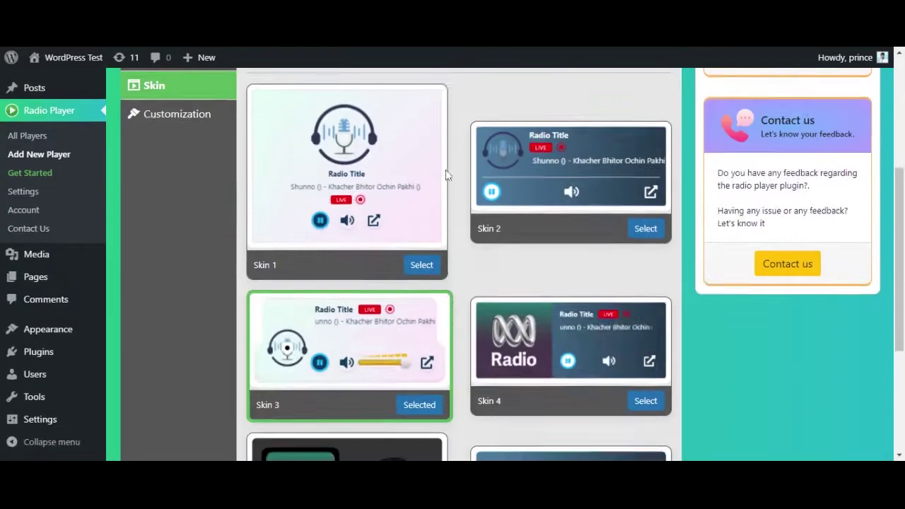
pyautogui.click(545, 192)
pyautogui.scroll(5, 546, 192)
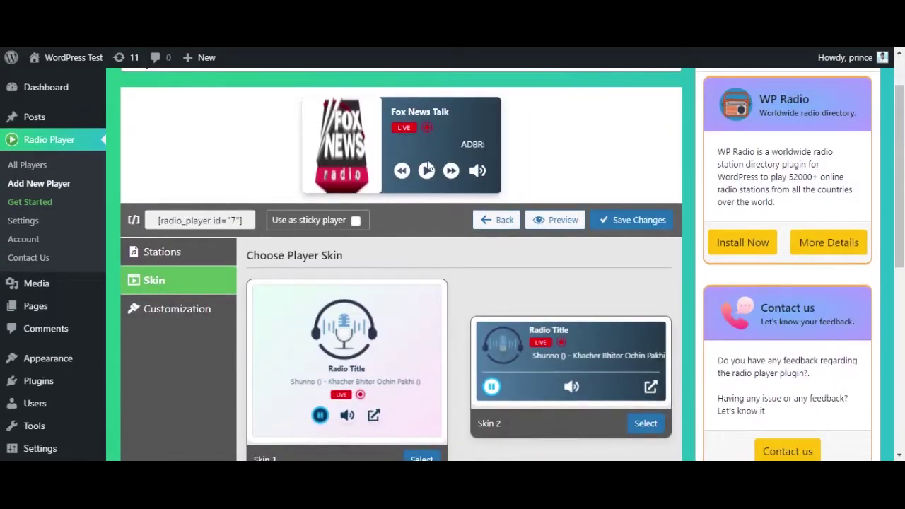
pyautogui.scroll(-5, 427, 167)
pyautogui.click(374, 253)
pyautogui.scroll(5, 374, 252)
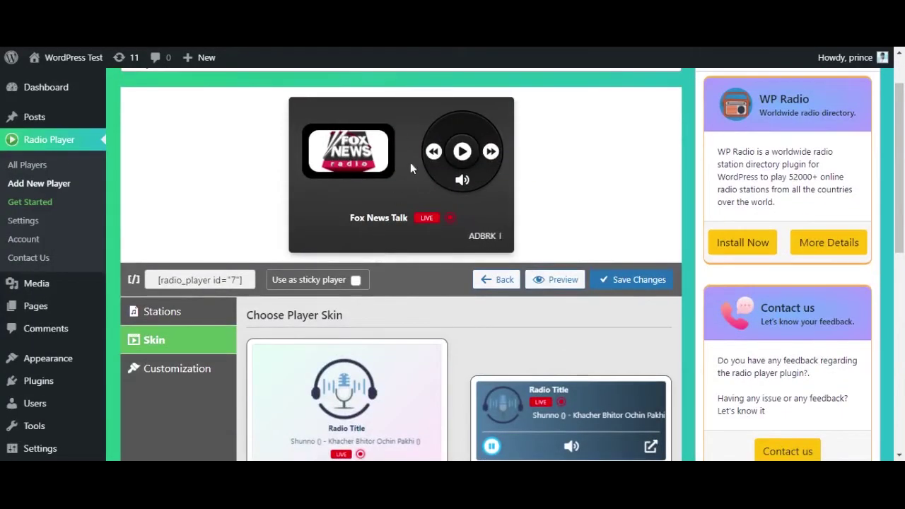
# - Apply the blue player skin with the animated equalizer bars
pyautogui.scroll(-5, 431, 174)
pyautogui.click(541, 246)
pyautogui.scroll(5, 542, 246)
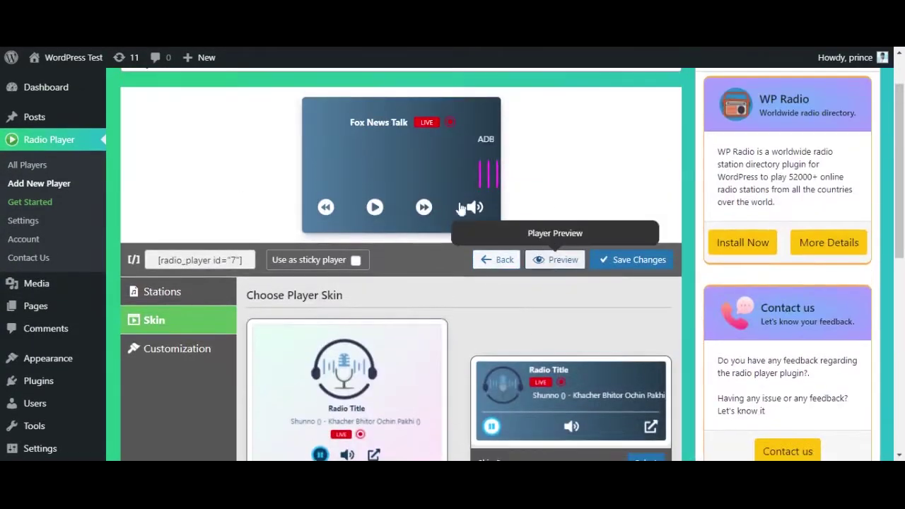
# - Set the player width to 355 and the border radius to 20, and enable the popup icon
pyautogui.click(177, 349)
pyautogui.moveTo(441, 335)
pyautogui.mouseDown()
pyautogui.moveTo(487, 337)
pyautogui.moveTo(424, 338)
pyautogui.moveTo(457, 337)
pyautogui.mouseUp()
pyautogui.scroll(-1, 307, 383)
pyautogui.moveTo(391, 346); pyautogui.dragTo(421, 346)
pyautogui.click(390, 394)
pyautogui.scroll(1, 388, 399)
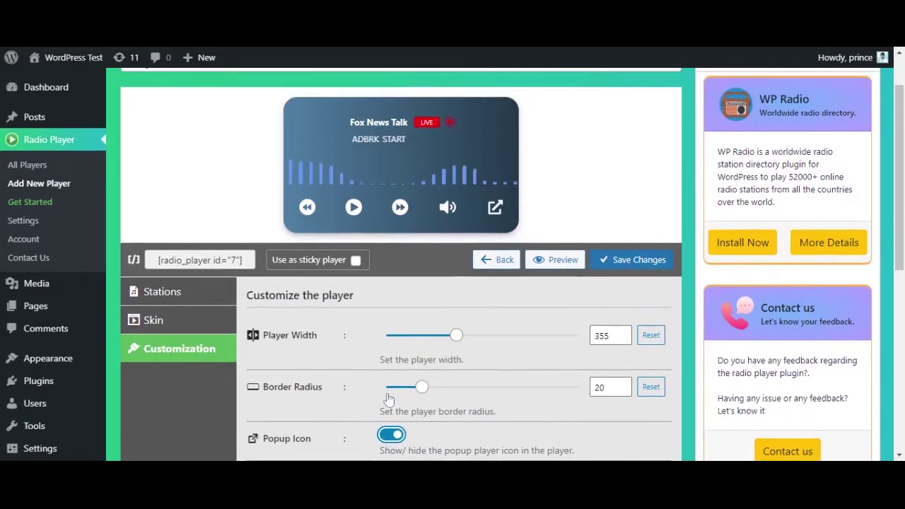
# - Turn the Player Status display off and back on, checking the effect in the player preview
pyautogui.scroll(-3, 395, 417)
pyautogui.scroll(3, 396, 420)
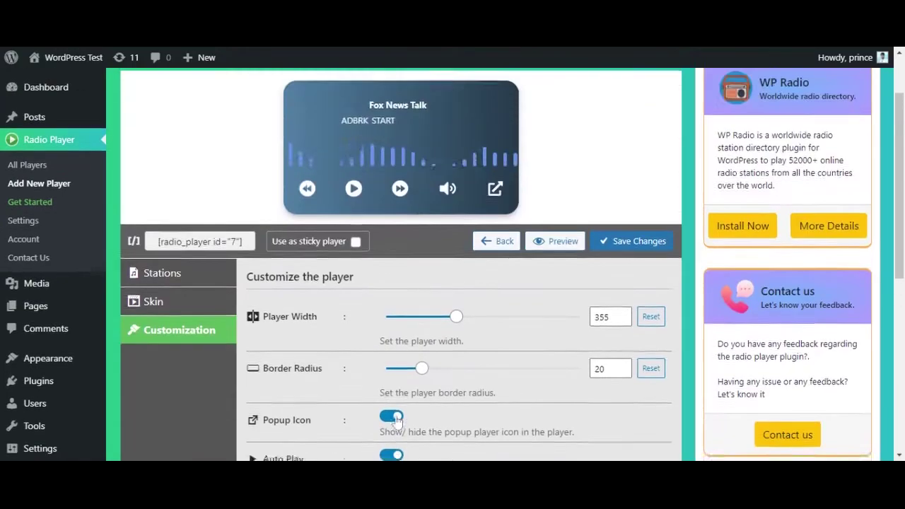
pyautogui.scroll(-5, 436, 120)
pyautogui.click(389, 325)
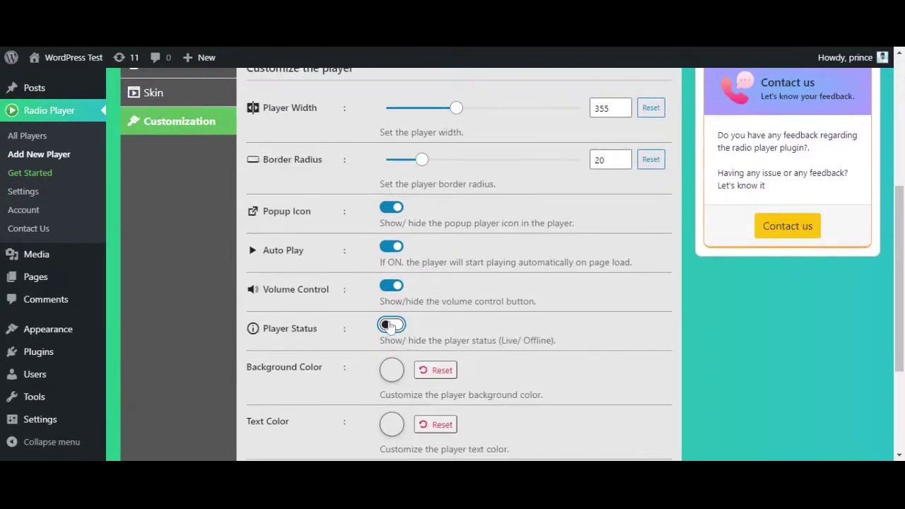
pyautogui.scroll(5, 389, 326)
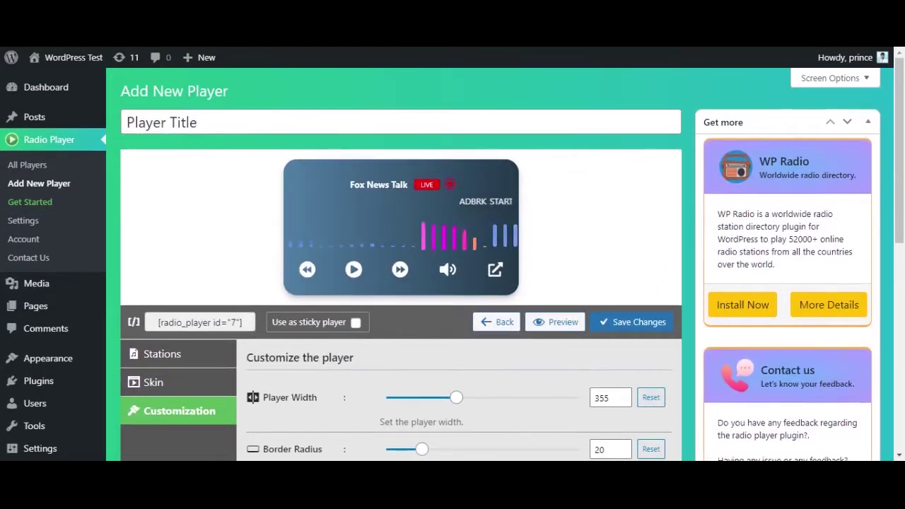
# - Set the player's background color to dark grey after trying dark red #9a1c1c
pyautogui.scroll(-5, 431, 186)
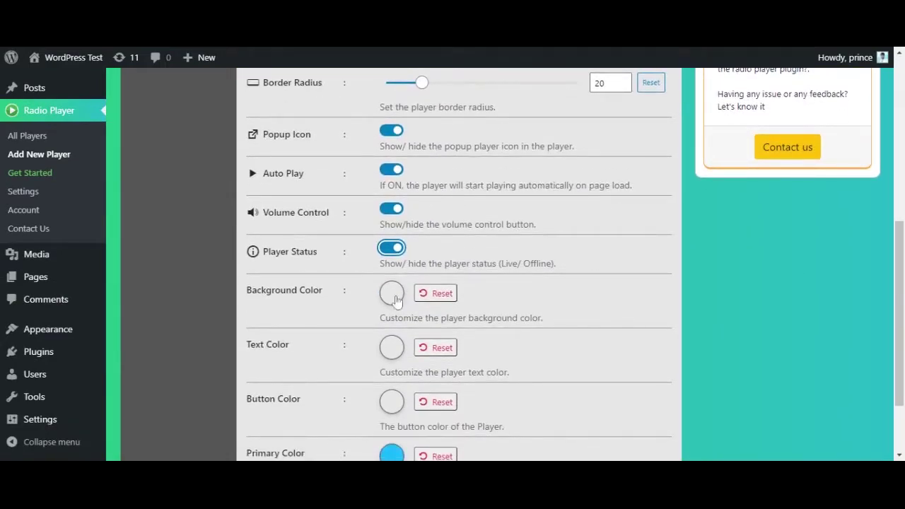
pyautogui.click(393, 293)
pyautogui.click(478, 130)
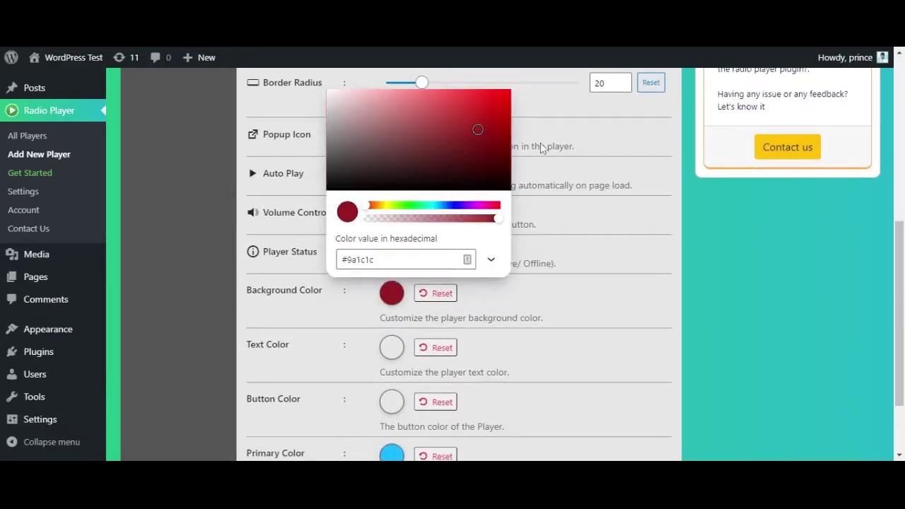
pyautogui.scroll(4, 460, 212)
pyautogui.moveTo(454, 380); pyautogui.dragTo(336, 396)
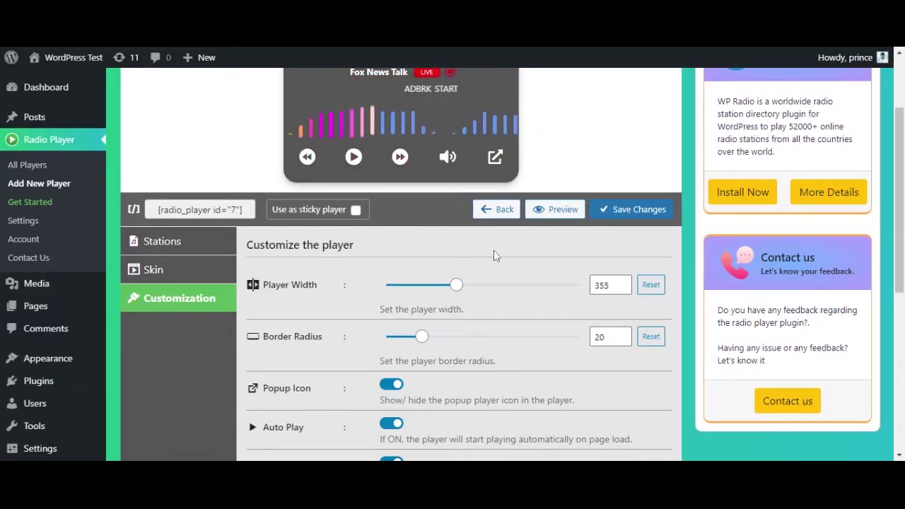
pyautogui.scroll(1, 495, 252)
# - Set the player's text color to white and check it in the preview
pyautogui.scroll(-5, 382, 230)
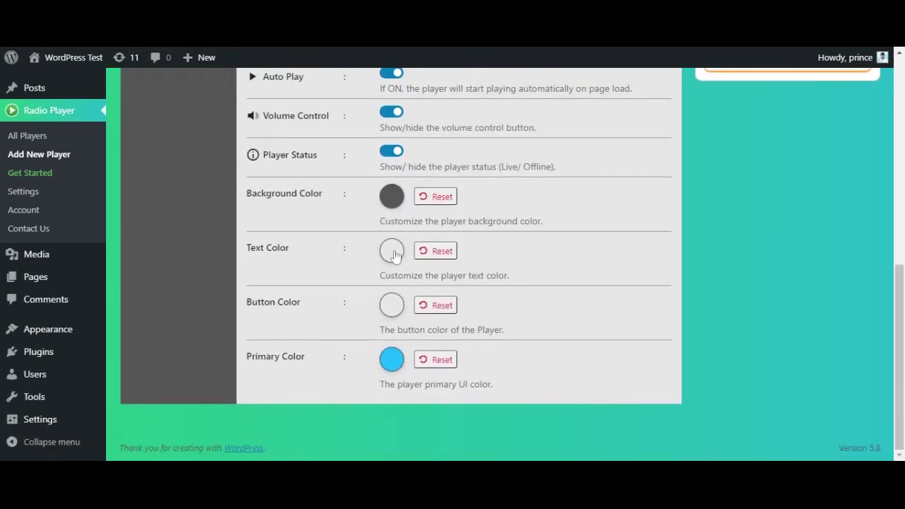
pyautogui.click(398, 254)
pyautogui.scroll(3, 434, 170)
pyautogui.click(325, 180)
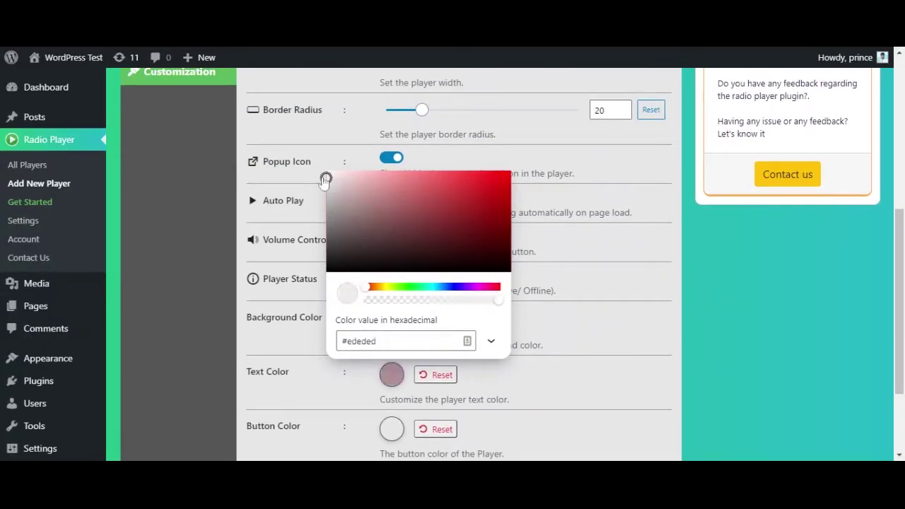
pyautogui.click(332, 164)
pyautogui.scroll(4, 377, 124)
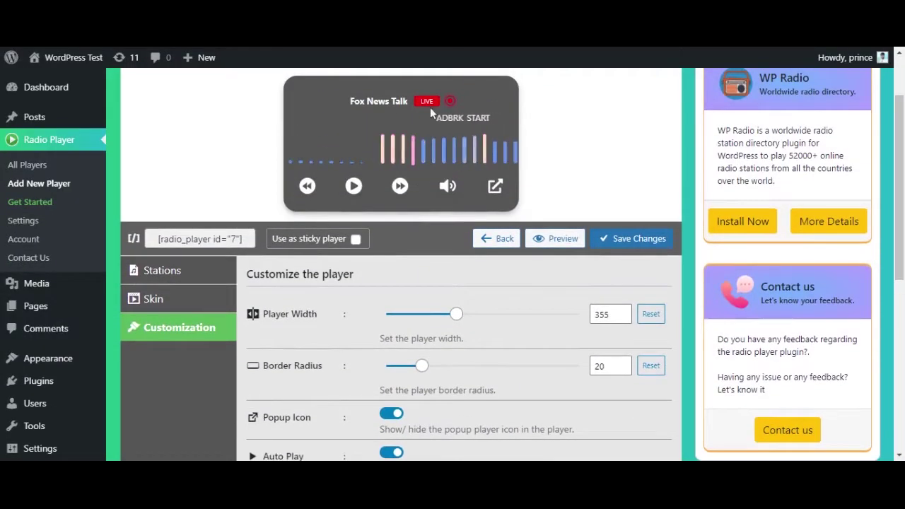
# - Set the player's button color to red #de0303 and check the controls in the preview
pyautogui.scroll(-5, 367, 286)
pyautogui.click(388, 307)
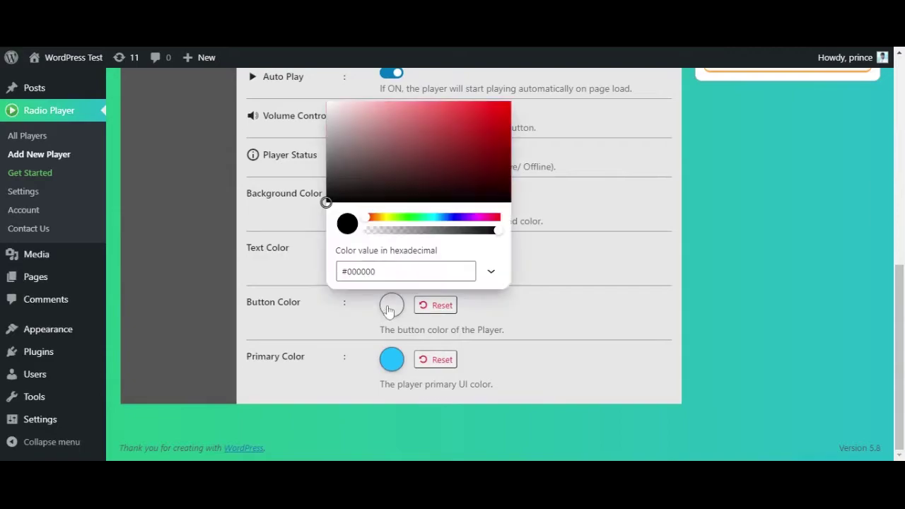
pyautogui.moveTo(508, 104)
pyautogui.mouseDown()
pyautogui.moveTo(491, 136)
pyautogui.moveTo(507, 117)
pyautogui.mouseUp()
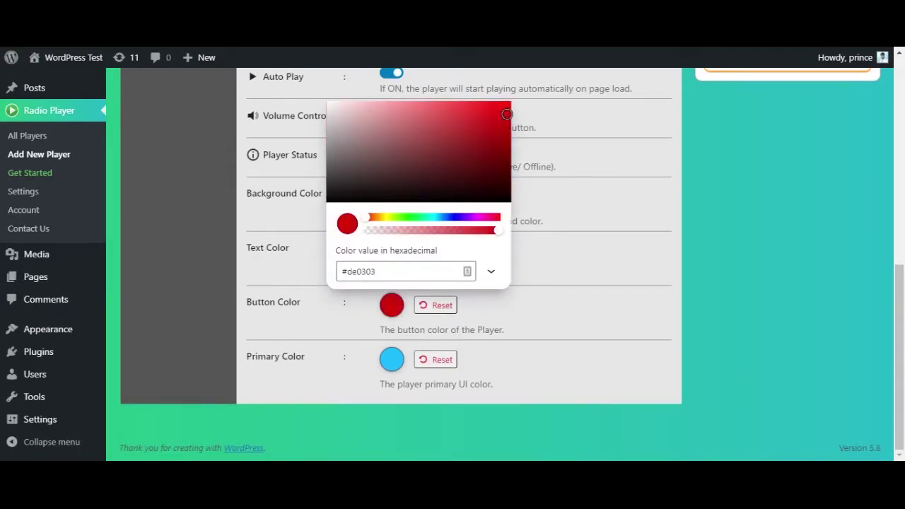
pyautogui.scroll(6, 629, 227)
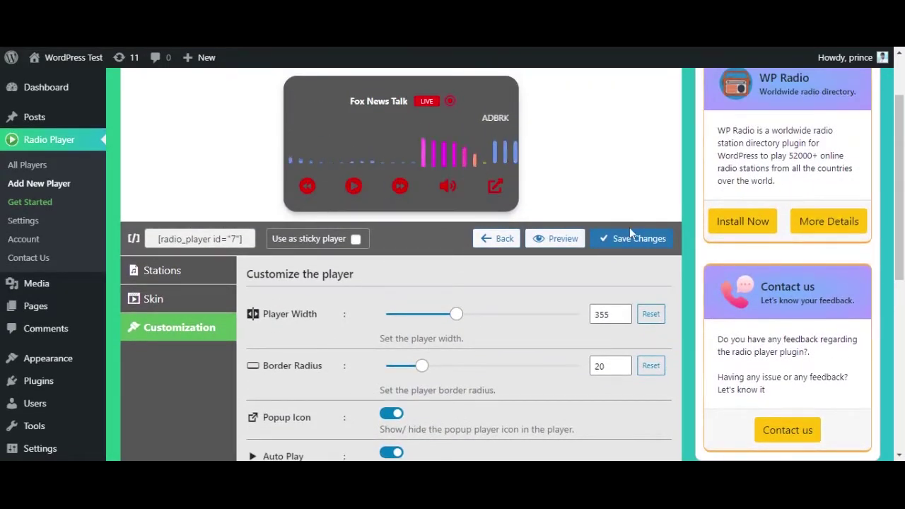
# - View the color options for the player's primary color and return to the player preview
pyautogui.scroll(-5, 629, 227)
pyautogui.click(394, 369)
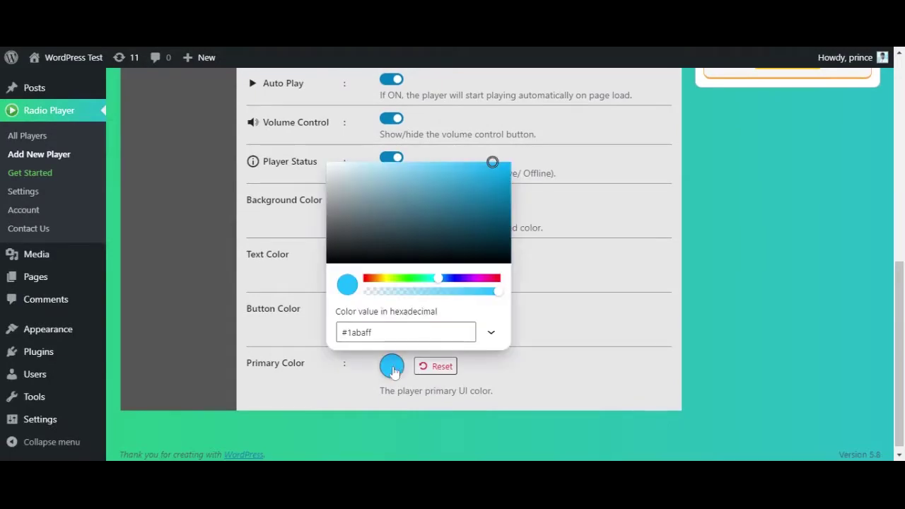
pyautogui.click(381, 386)
pyautogui.scroll(5, 385, 376)
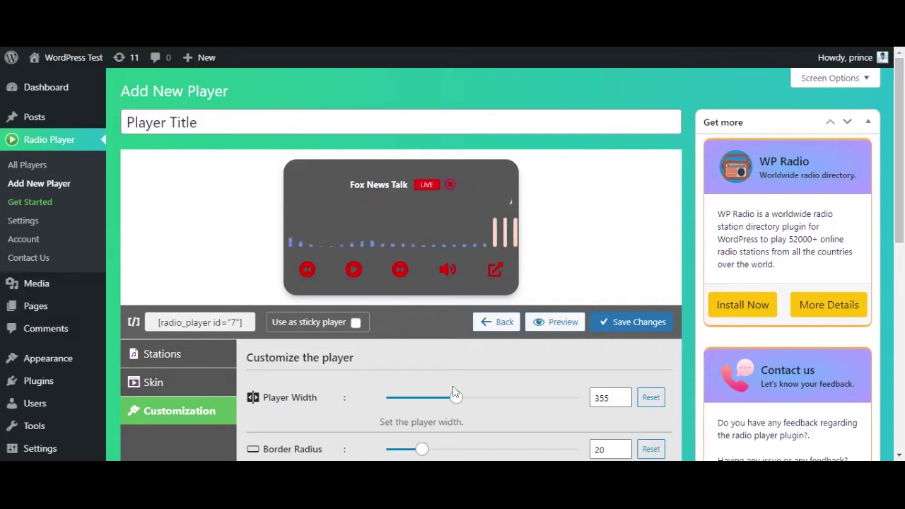
# - Reset the player's customized background, text and button colors to their defaults and save the player
pyautogui.scroll(-5, 453, 382)
pyautogui.click(438, 306)
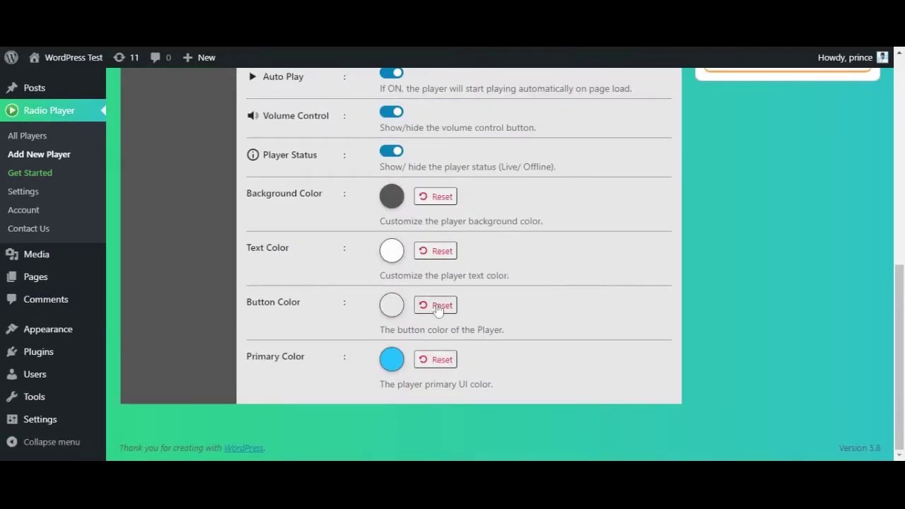
pyautogui.click(435, 254)
pyautogui.scroll(10, 435, 204)
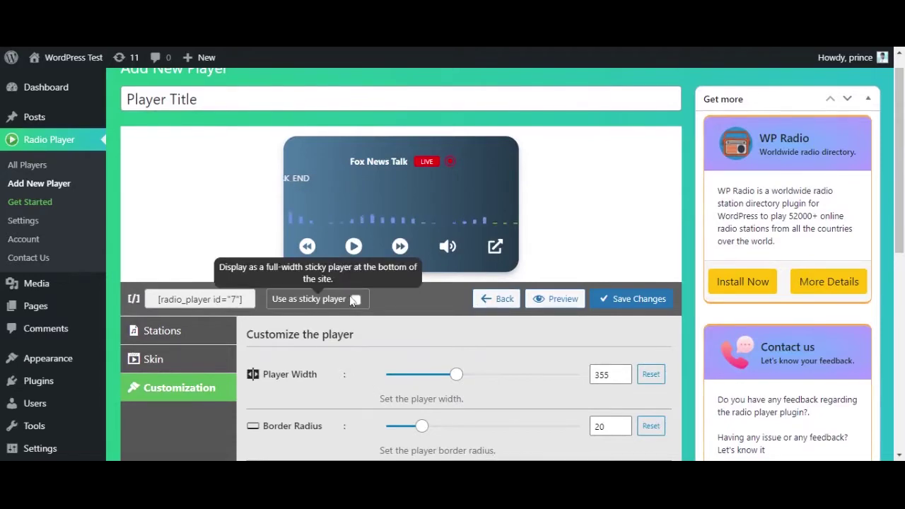
pyautogui.click(632, 306)
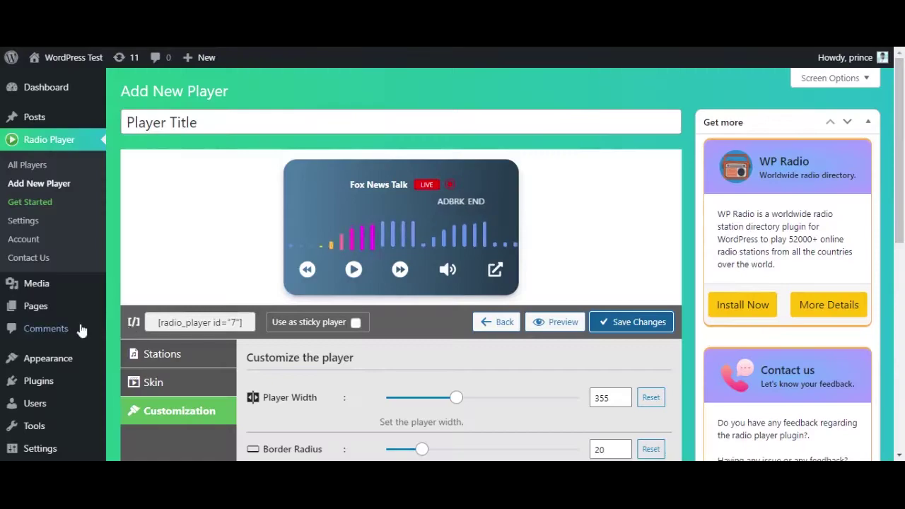
# - Create a new page titled "Radio Player" with the paragraph "Display by shortcode"
pyautogui.click(58, 309)
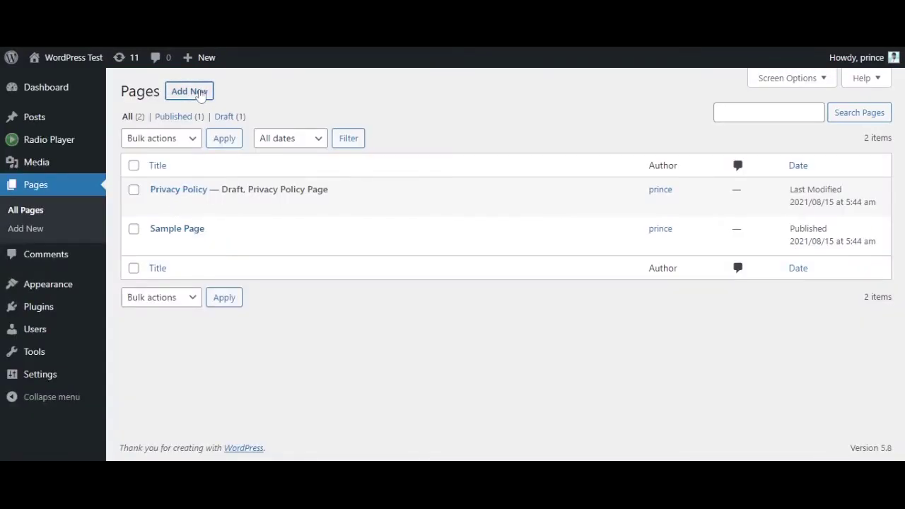
pyautogui.click(201, 94)
pyautogui.write('Radio Player')
pyautogui.click(147, 328)
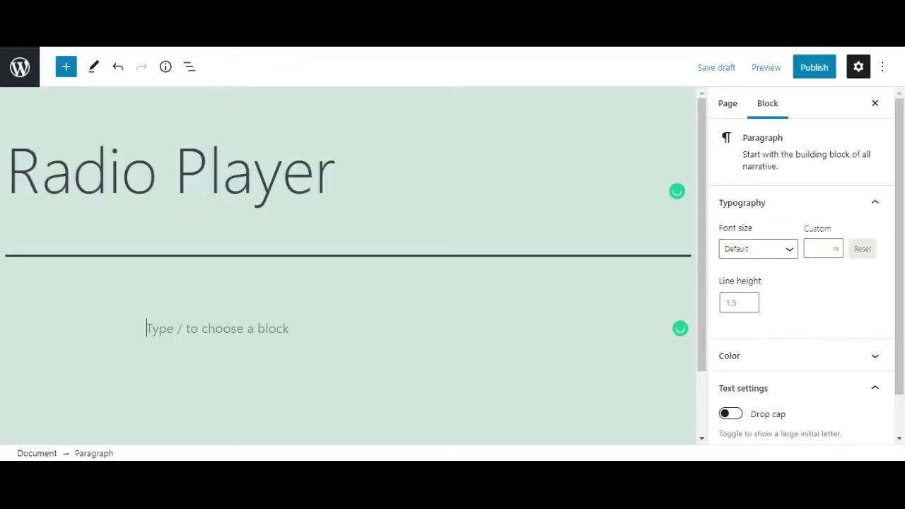
pyautogui.write('Display by shortcode')
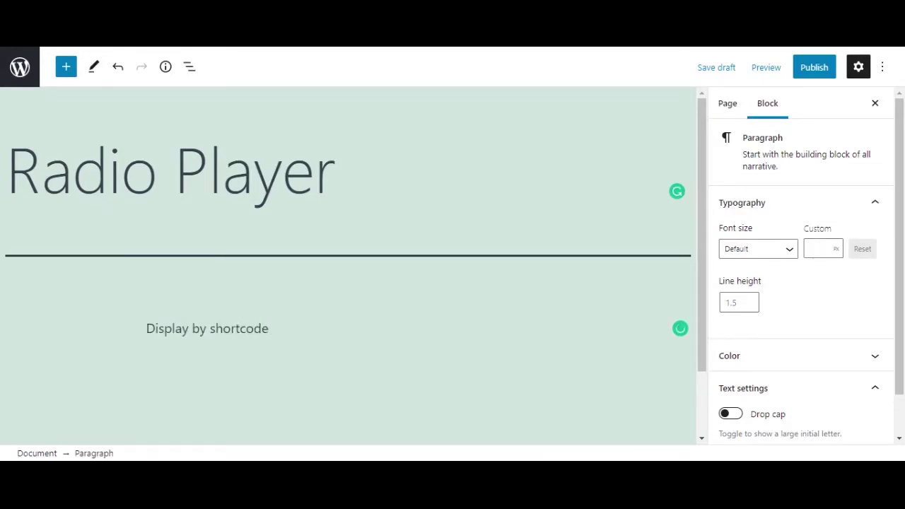
# - Insert a Shortcode block below the paragraph containing [radio_player id=7]
pyautogui.press('Return')
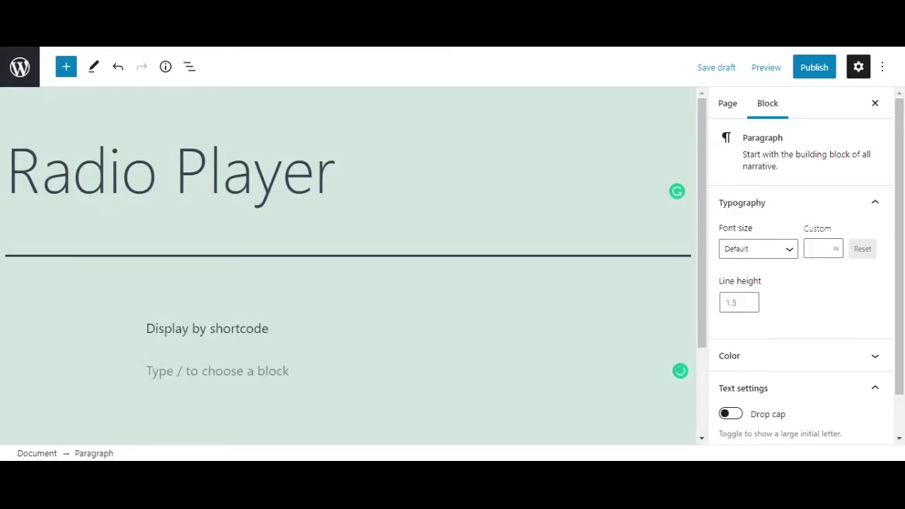
pyautogui.write('/short')
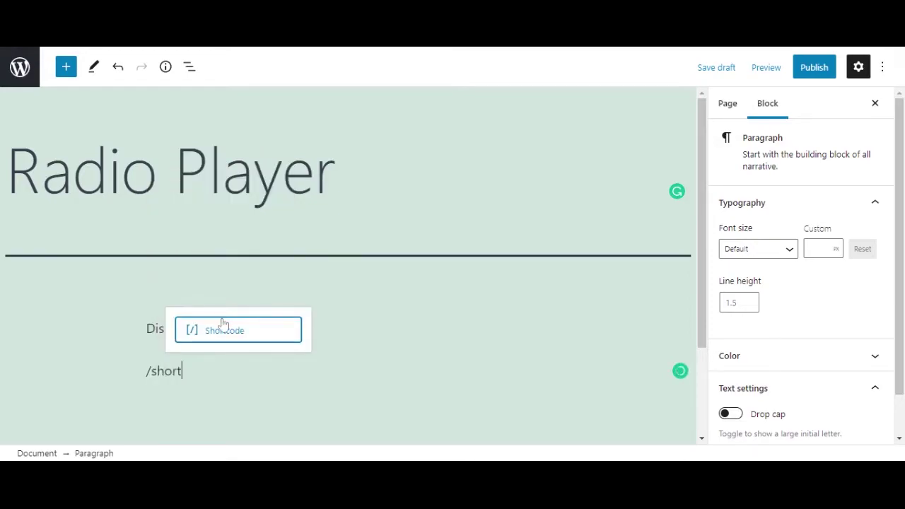
pyautogui.click(221, 331)
pyautogui.write('[')
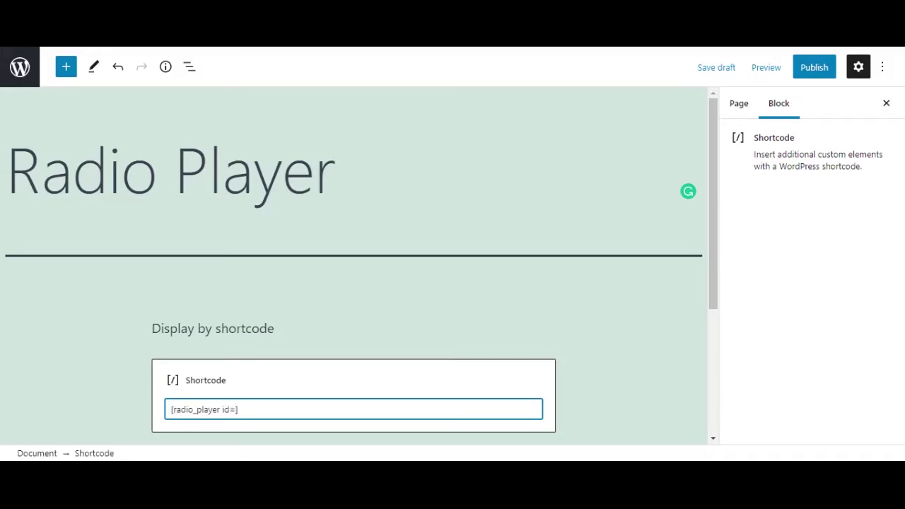
pyautogui.write('radio_player id=7]')
# - Publish the Radio Player page and view the shortcode player on the live page
pyautogui.click(822, 70)
pyautogui.click(784, 66)
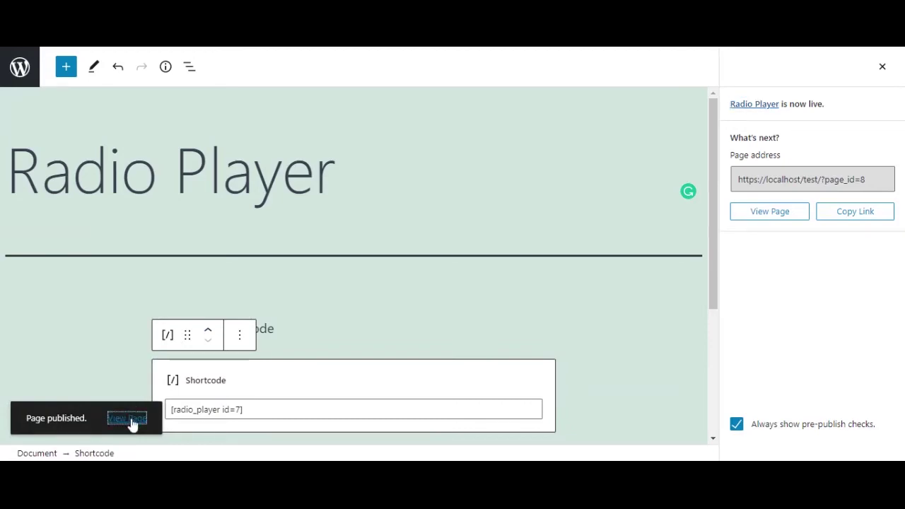
pyautogui.click(132, 424)
pyautogui.scroll(-3, 330, 278)
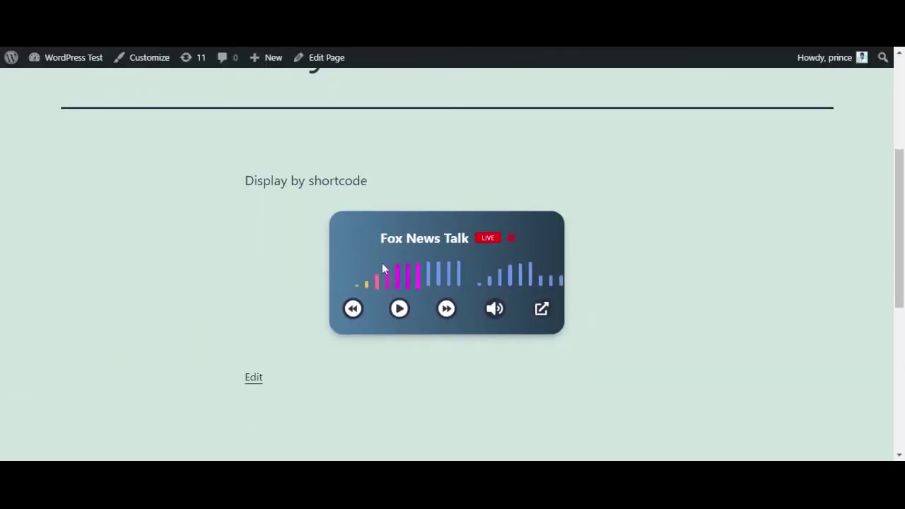
pyautogui.scroll(1, 382, 263)
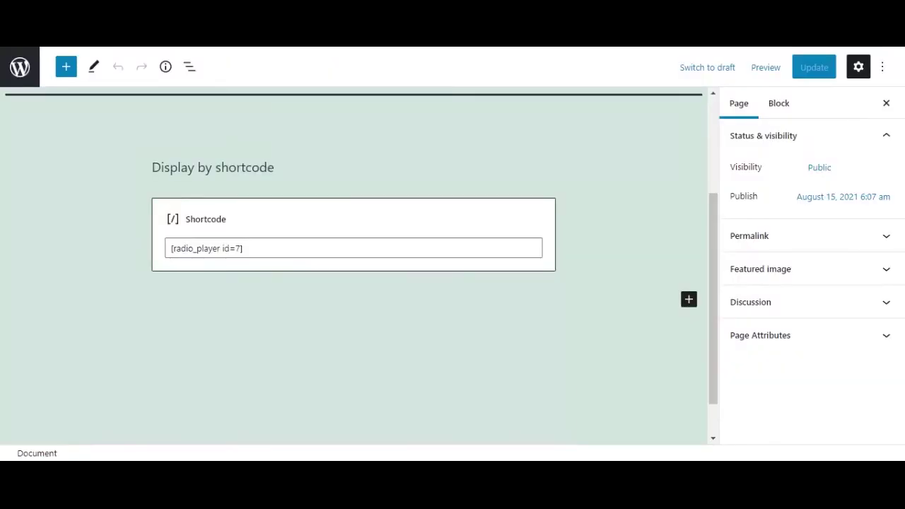
# - Add the paragraph "Display by gutenberg widget" below the Shortcode block in the page editor
pyautogui.click(681, 303)
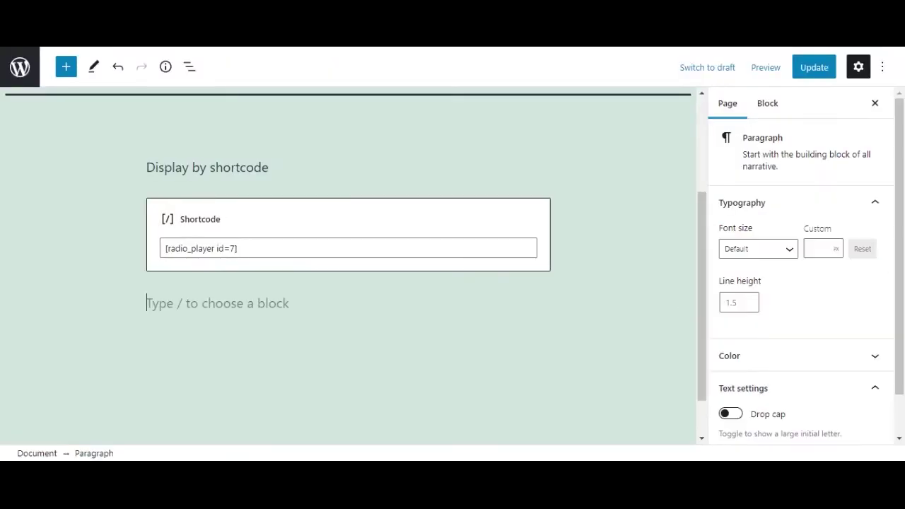
pyautogui.write('Display by gute')
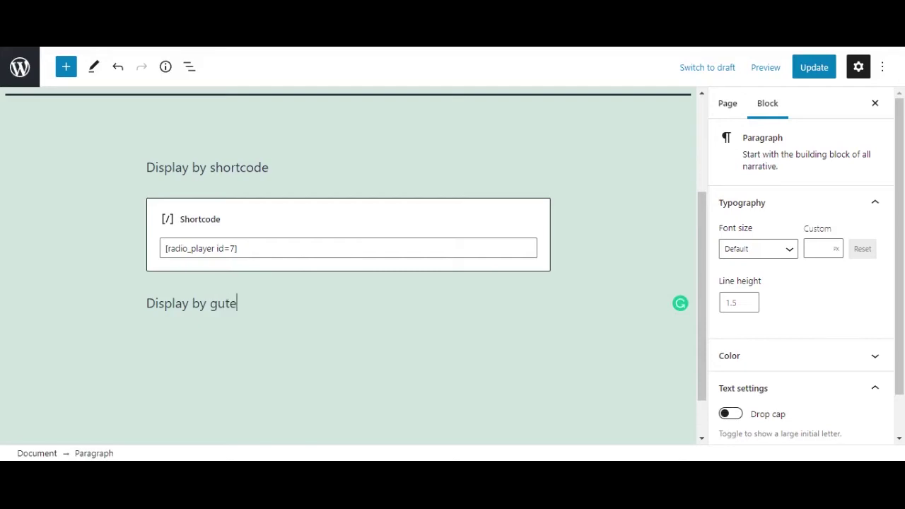
pyautogui.write('nberg widget')
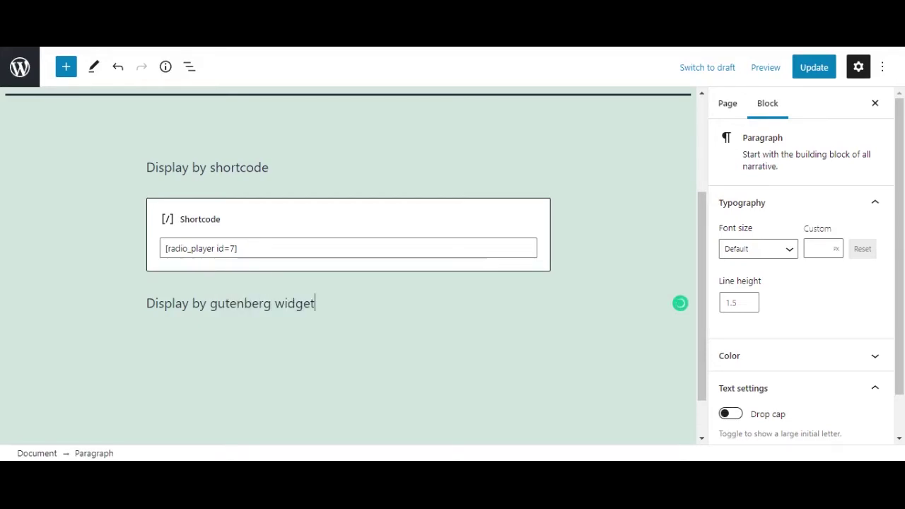
# - Insert a Radio Player block below the gutenberg widget paragraph and choose the player to display in it
pyautogui.press('Return')
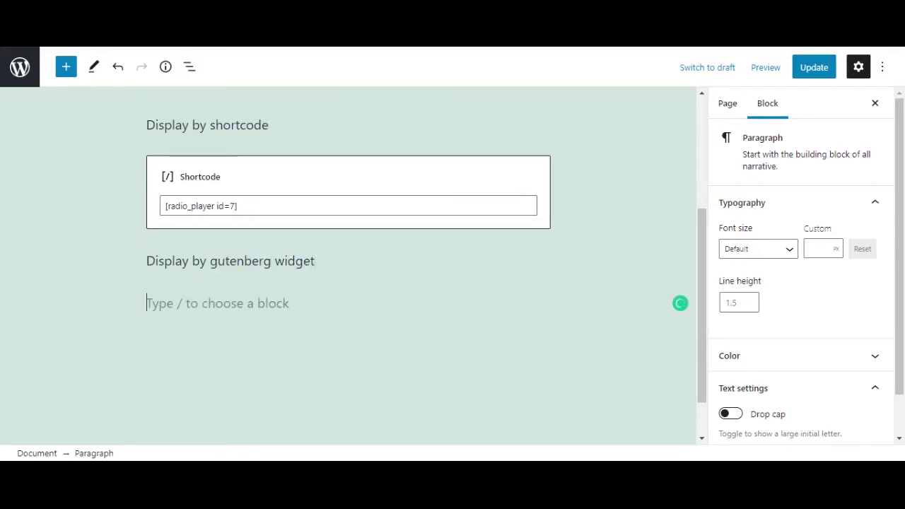
pyautogui.click(69, 73)
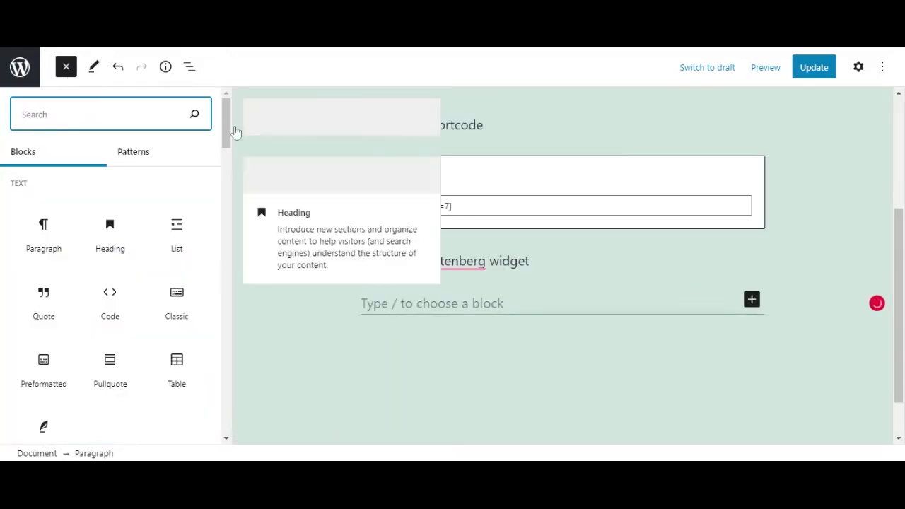
pyautogui.write('radio')
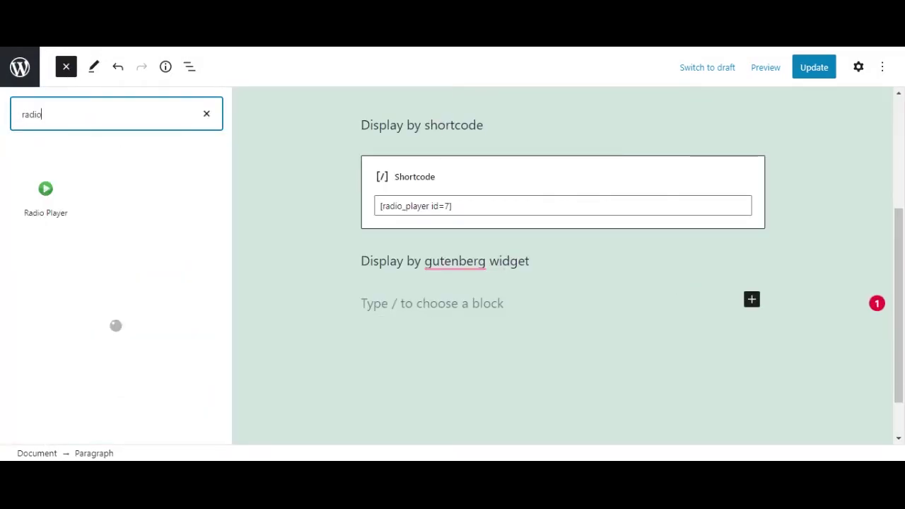
pyautogui.click(60, 195)
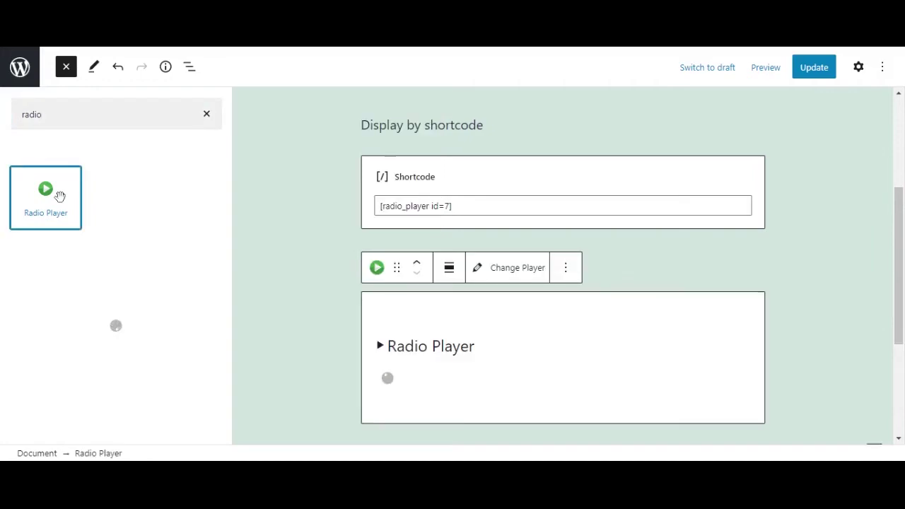
pyautogui.click(435, 368)
pyautogui.click(352, 385)
pyautogui.click(295, 412)
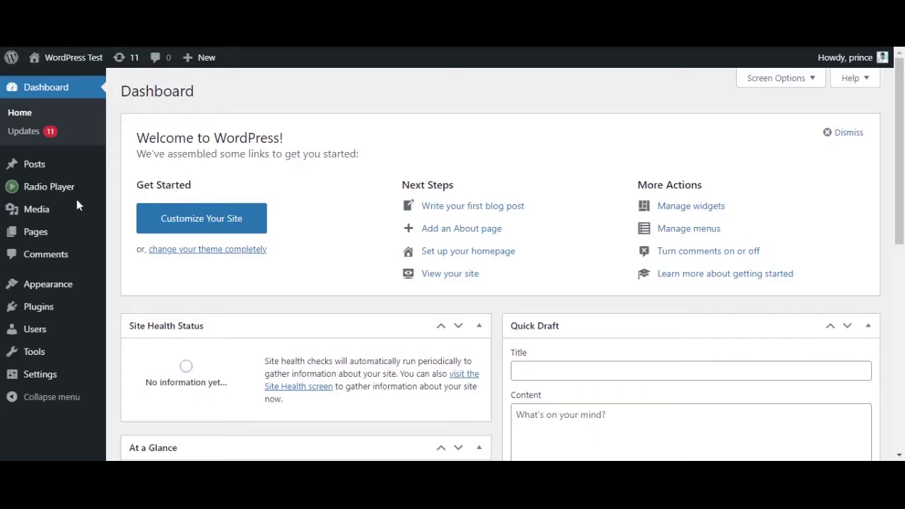
# - Open the published player "Player Title" for editing, enable it as a sticky player and save the changes
pyautogui.moveTo(64, 195)
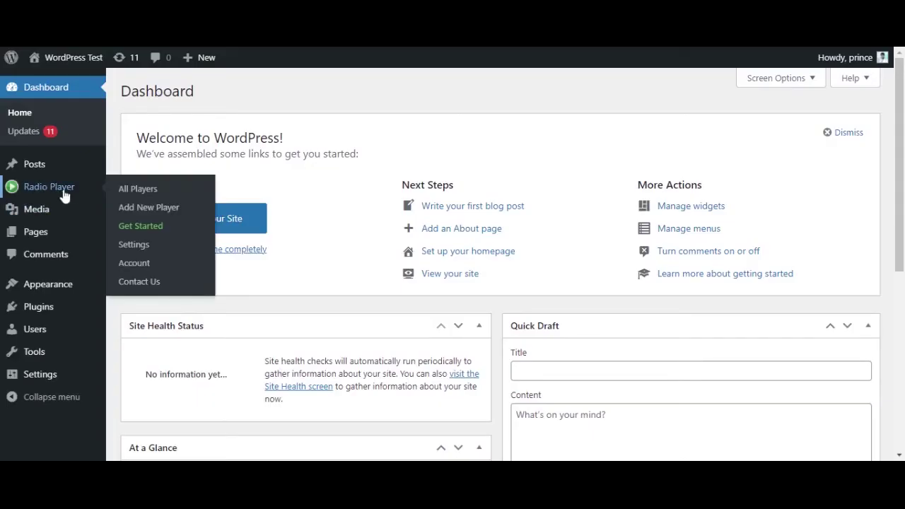
pyautogui.click(138, 188)
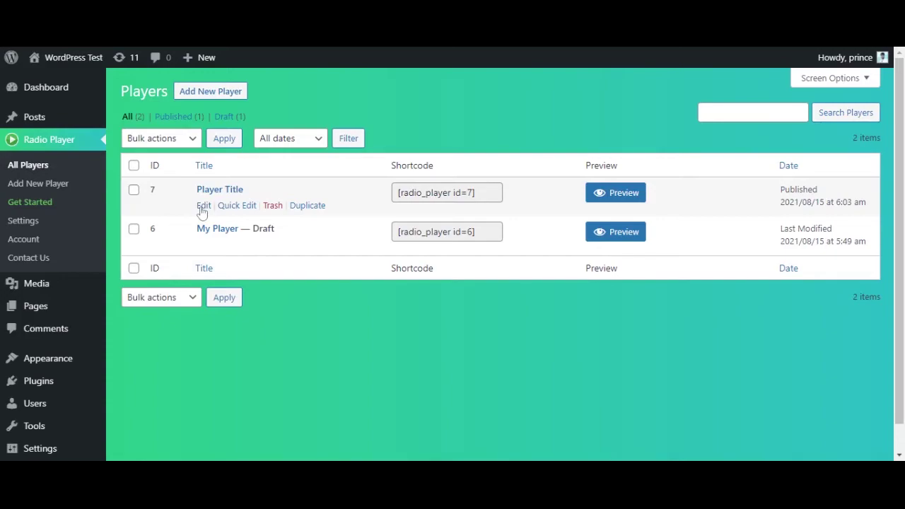
pyautogui.click(203, 205)
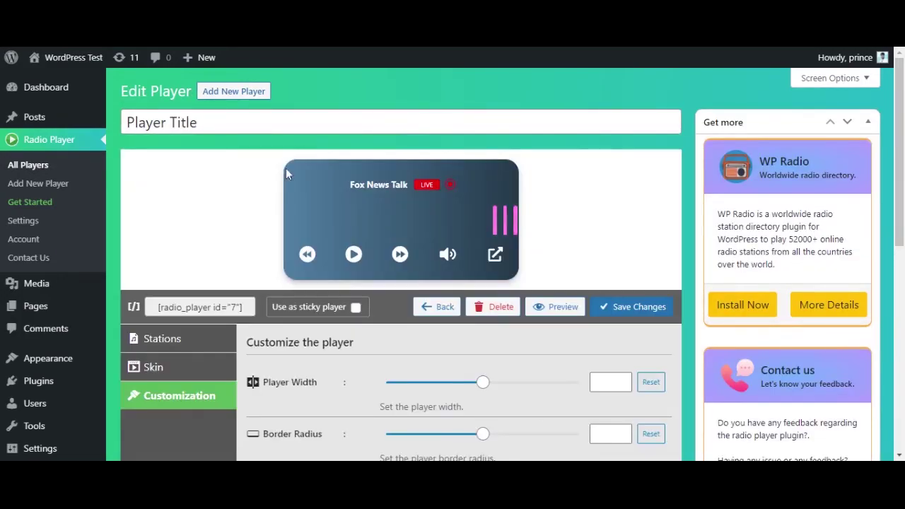
pyautogui.scroll(-3, 301, 167)
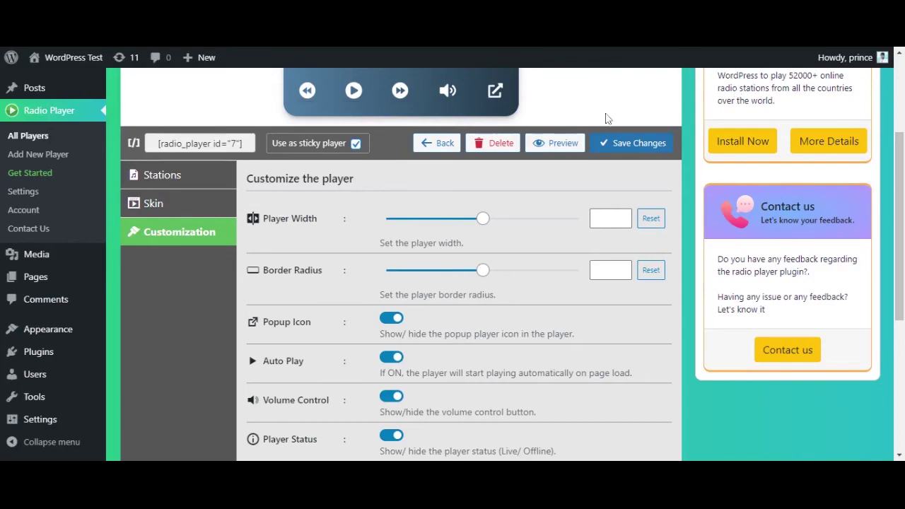
pyautogui.click(612, 160)
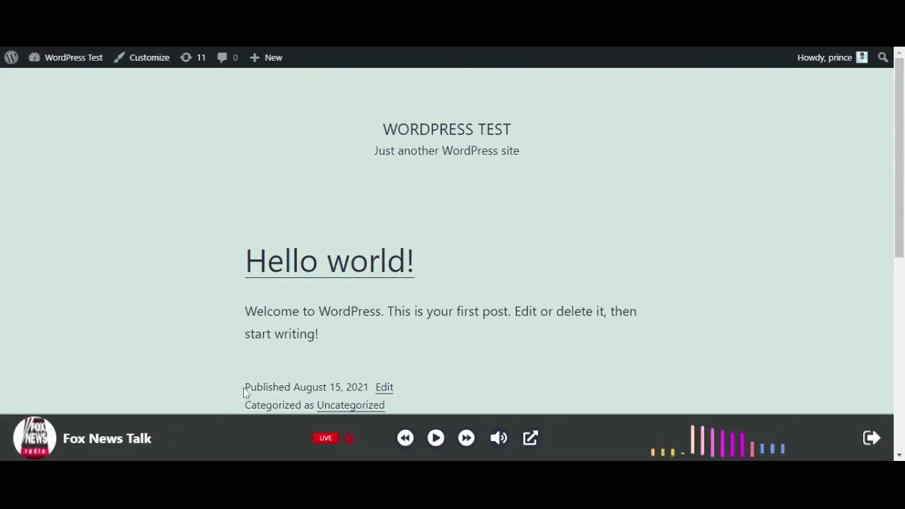
# - Test the sticky player on the site's front page by starting playback, skipping to the next station and showing the volume slider
pyautogui.click(435, 439)
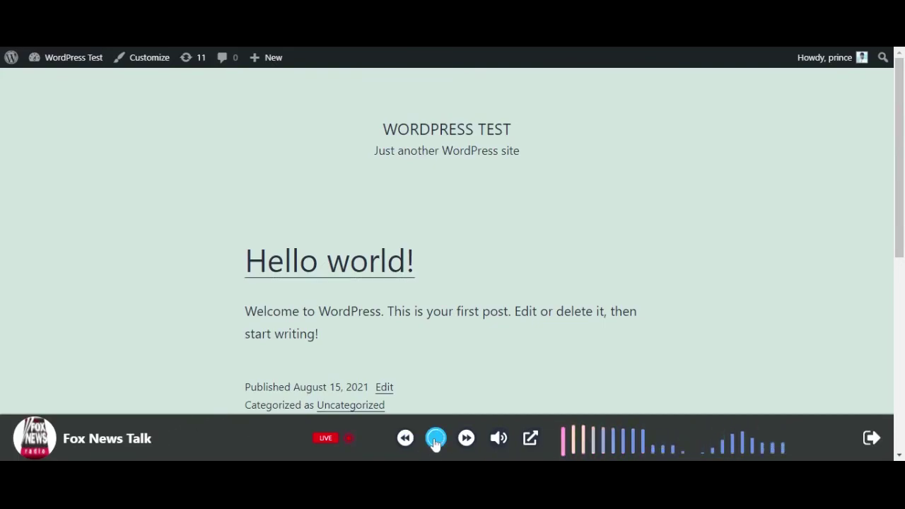
pyautogui.click(471, 443)
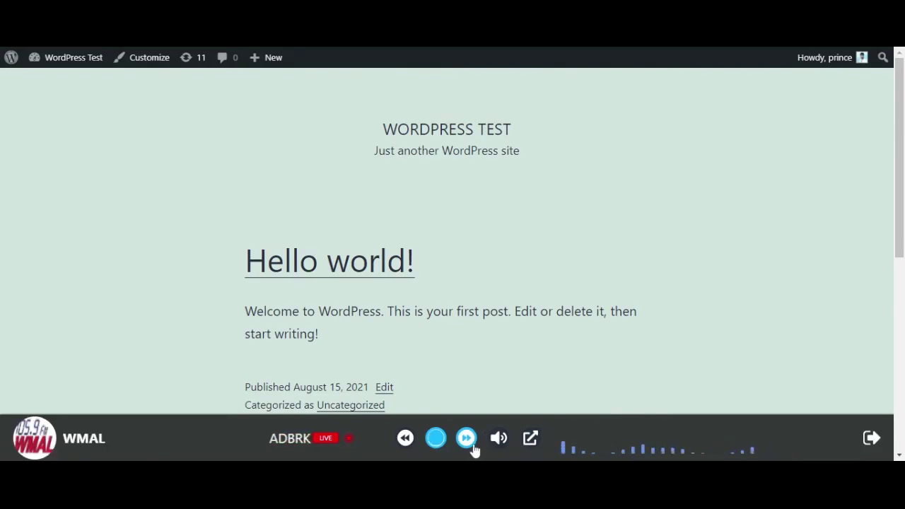
pyautogui.moveTo(498, 439)
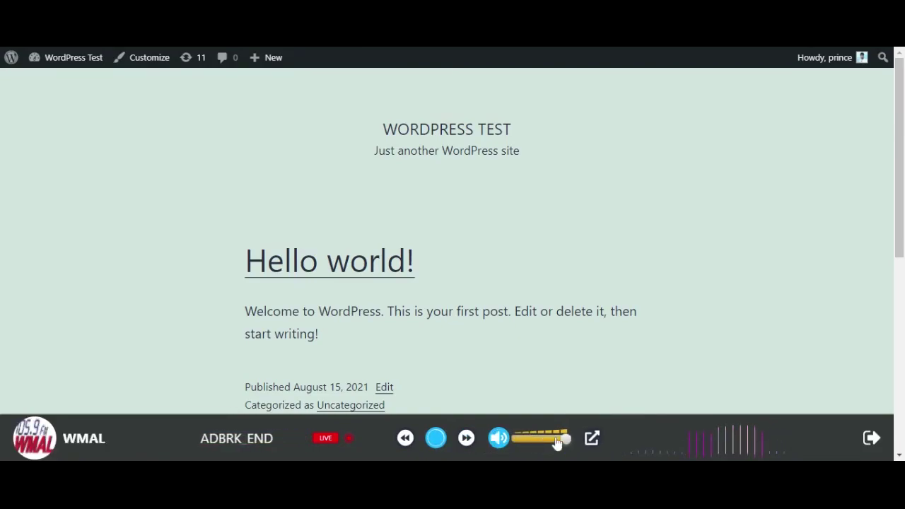